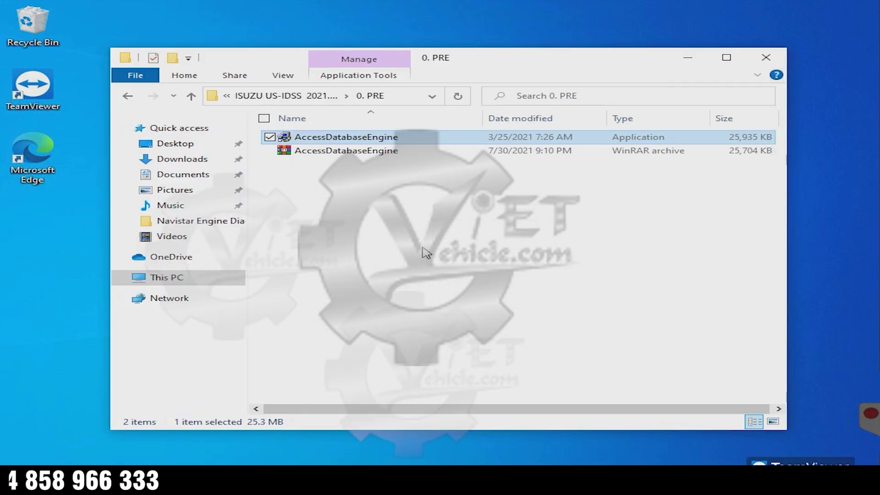
# - Install Microsoft Access database engine 2010 (English), accepting the licence terms and the default setup options
pyautogui.moveTo(594, 481)
pyautogui.click(595, 416)
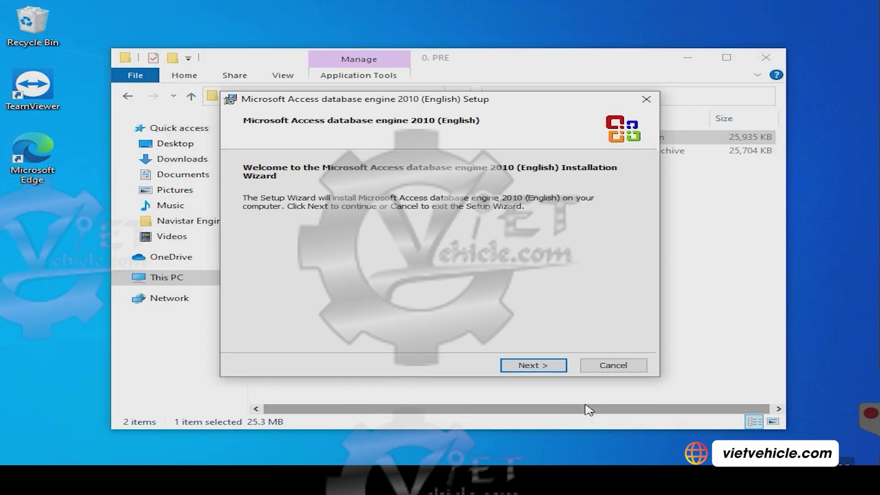
pyautogui.click(539, 370)
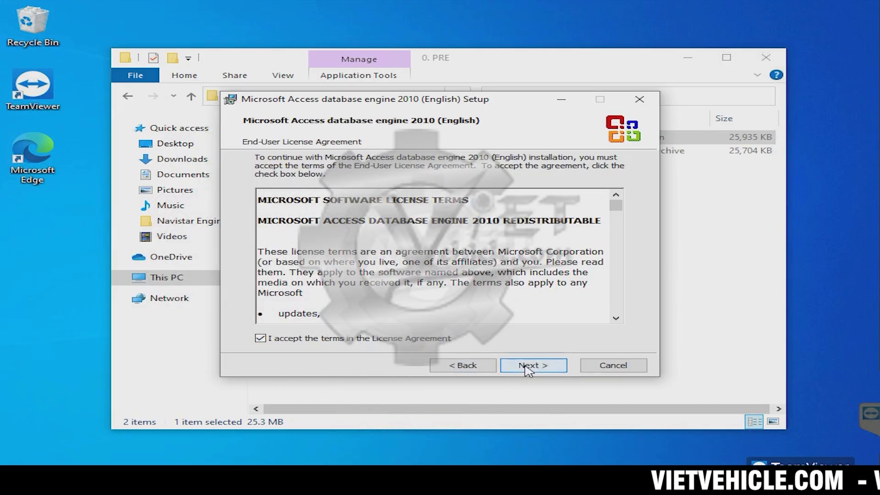
pyautogui.click(528, 367)
pyautogui.click(528, 367)
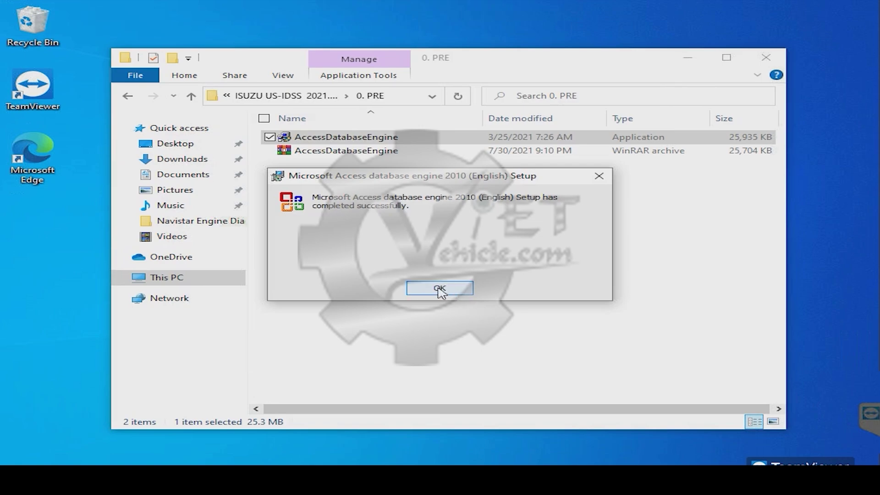
pyautogui.click(440, 288)
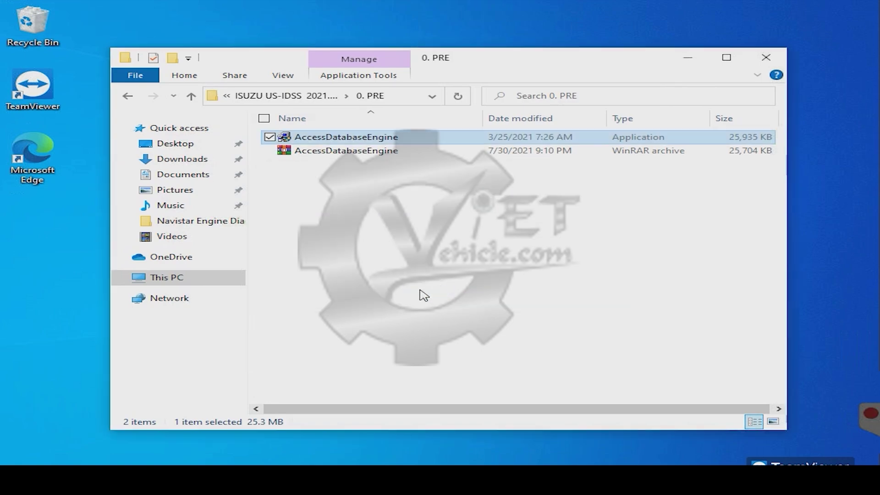
# - Extract the 1. KEYGEN ISUZU 2021 archive into its own folder
pyautogui.click(192, 97)
pyautogui.doubleClick(339, 151)
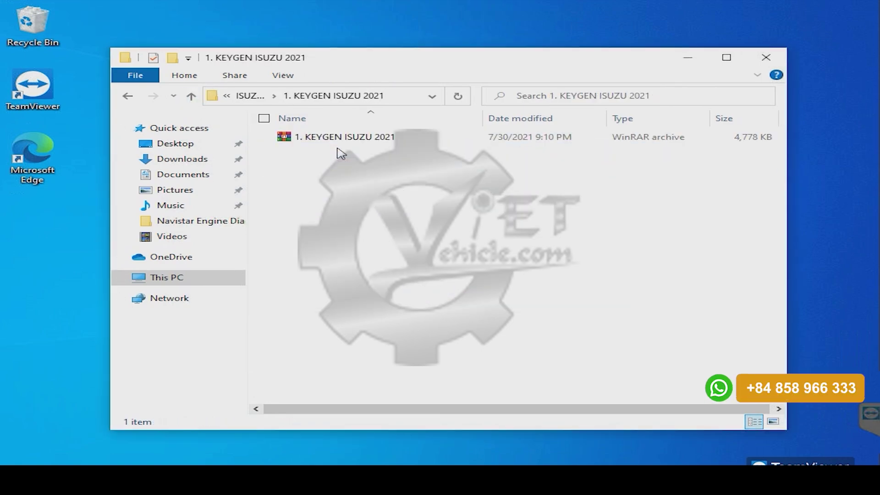
pyautogui.rightClick(322, 146)
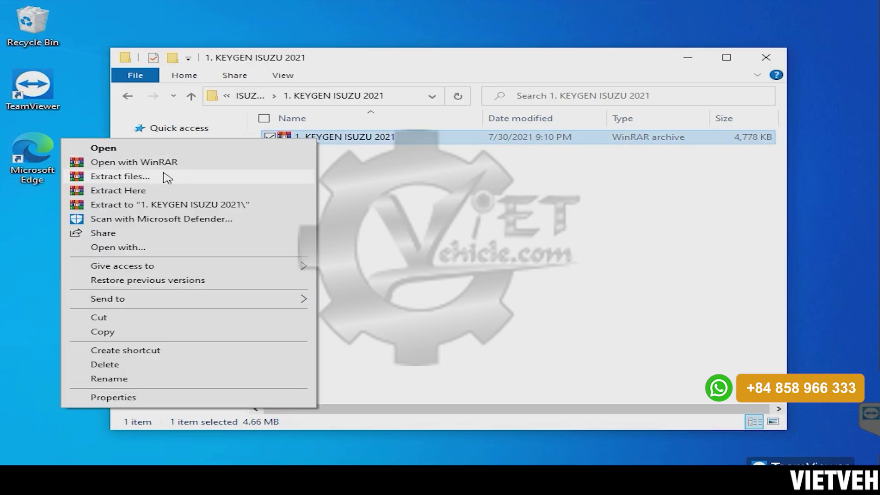
pyautogui.click(140, 191)
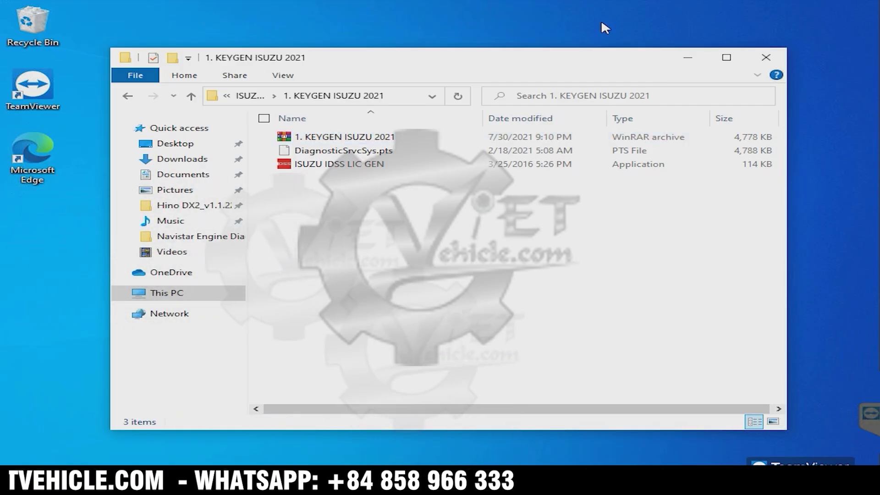
# - Run ISUZU IDSS LIC GEN as administrator and download and install the .NET Framework 3.5 feature it requires
pyautogui.click(345, 166)
pyautogui.rightClick(345, 166)
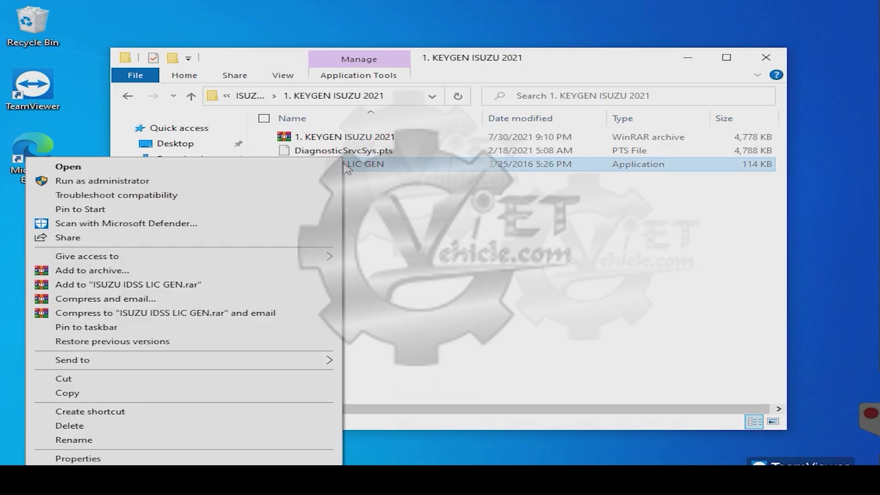
pyautogui.click(139, 182)
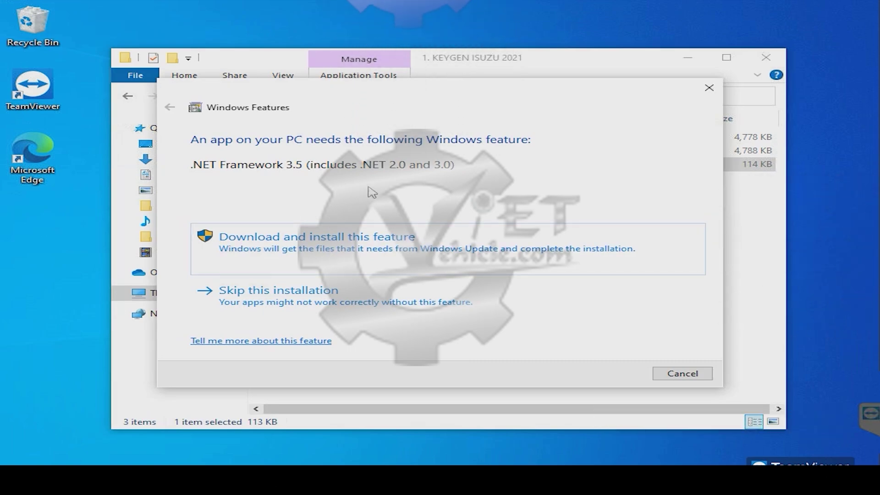
pyautogui.click(343, 253)
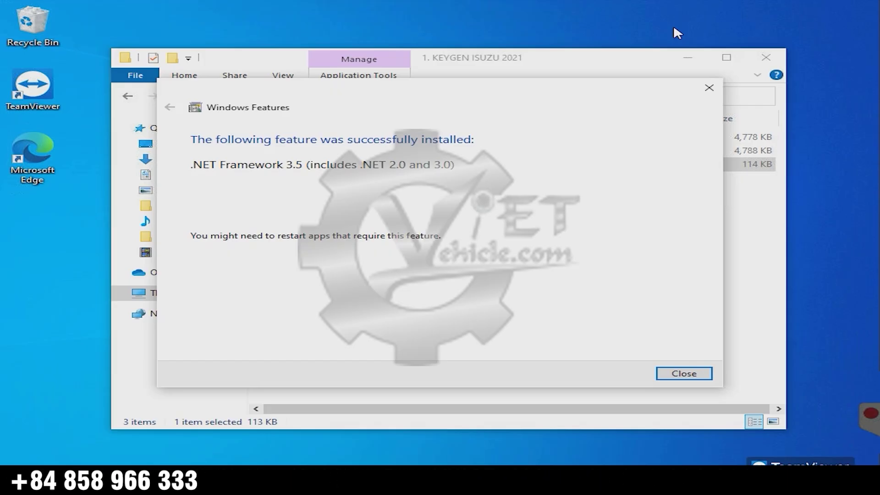
pyautogui.click(692, 373)
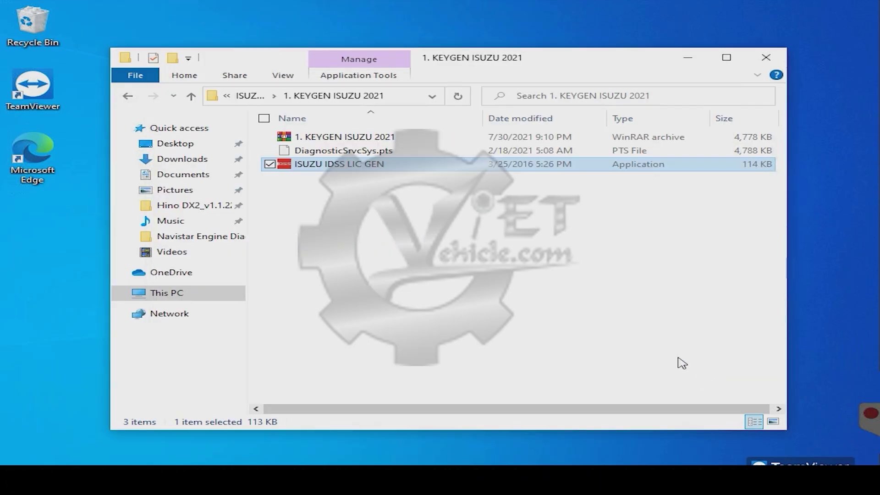
# - Relaunch ISUZU IDSS LIC GEN as administrator and move its window over the file list
pyautogui.rightClick(311, 173)
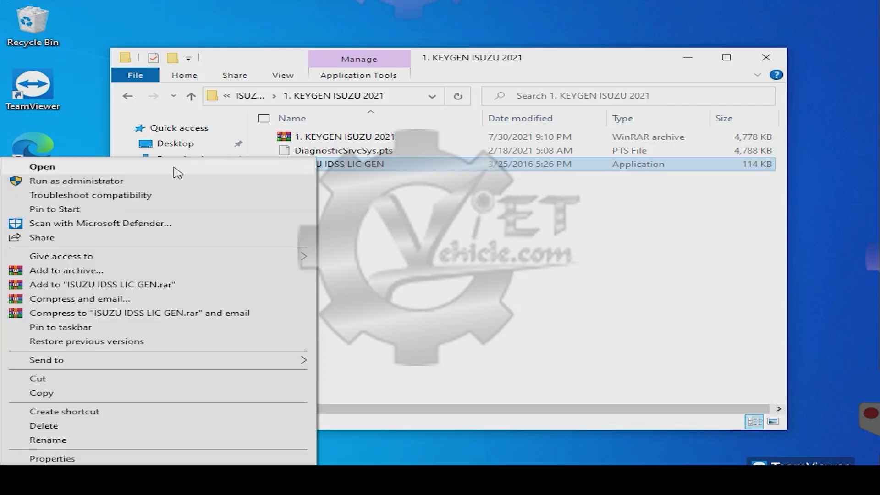
pyautogui.click(147, 181)
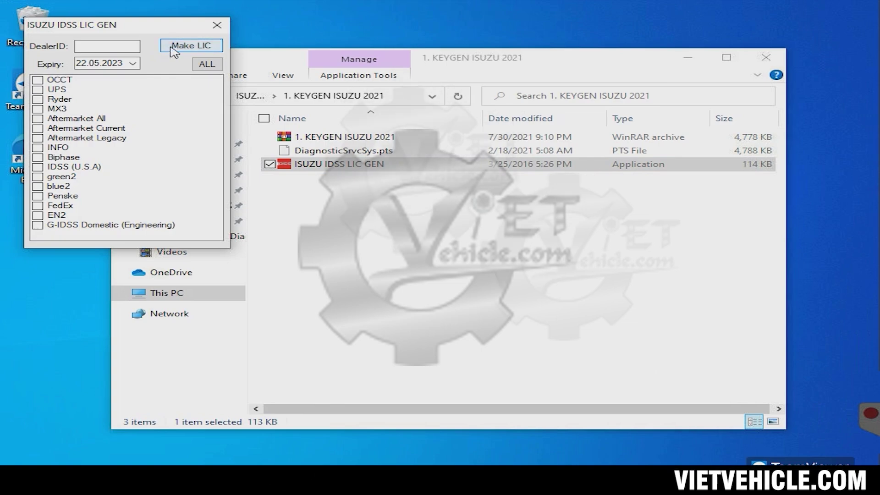
pyautogui.moveTo(109, 25); pyautogui.dragTo(413, 127)
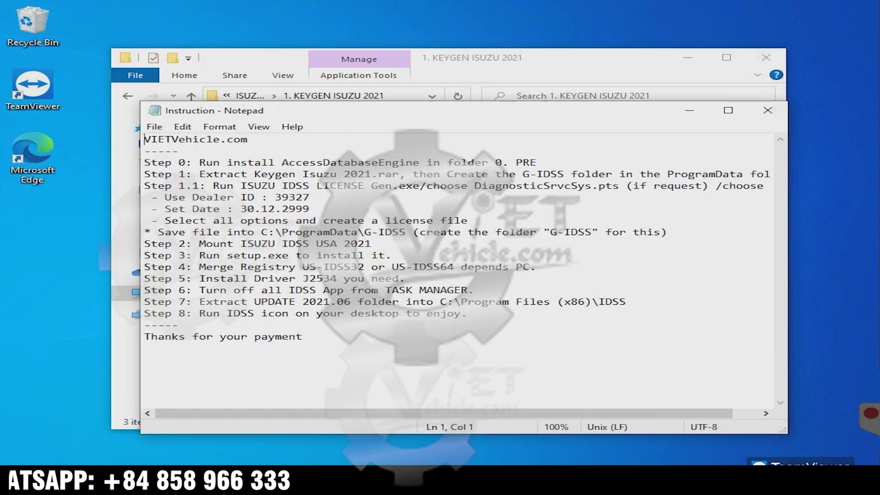
# - Copy the dealer ID from the Instruction text file into the licence generator's DealerID field
pyautogui.doubleClick(297, 197)
pyautogui.hotkey('ctrl', 'c')
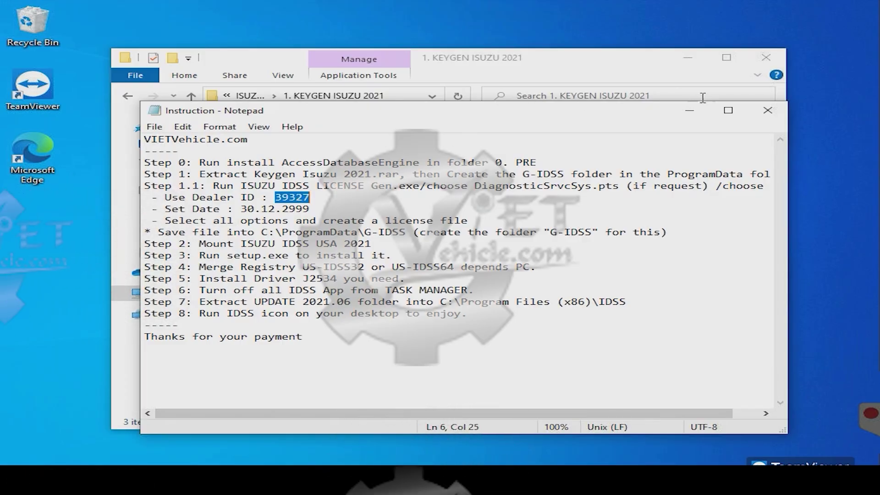
pyautogui.click(695, 110)
pyautogui.click(397, 148)
pyautogui.hotkey('ctrl', 'v')
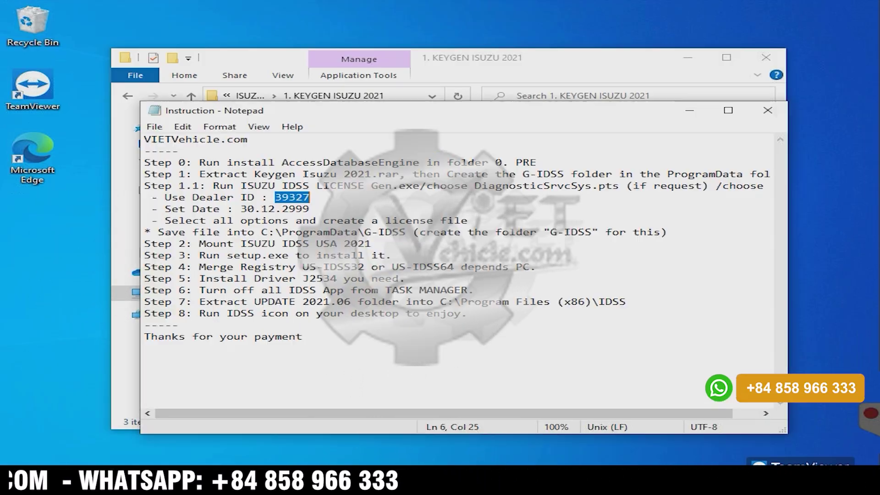
# - Set the licence expiry to 30.12.2999 as given in the Instruction file, and select all licence options
pyautogui.moveTo(310, 210); pyautogui.dragTo(242, 209)
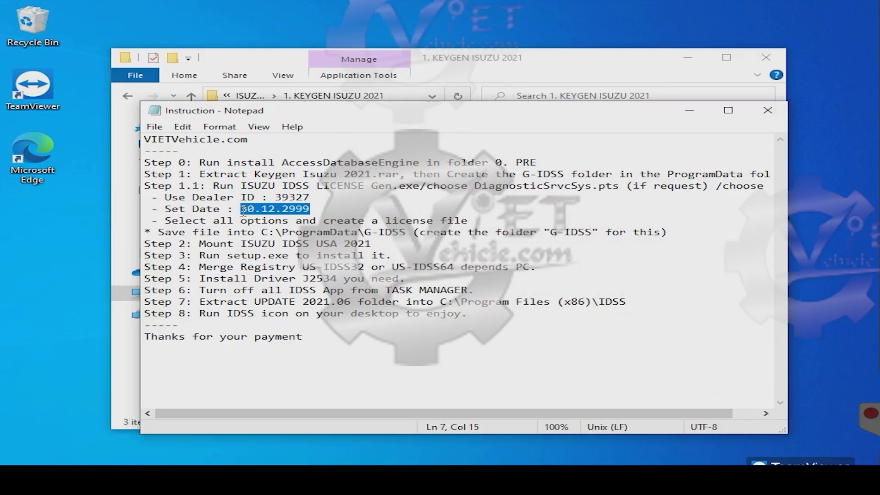
pyautogui.click(689, 114)
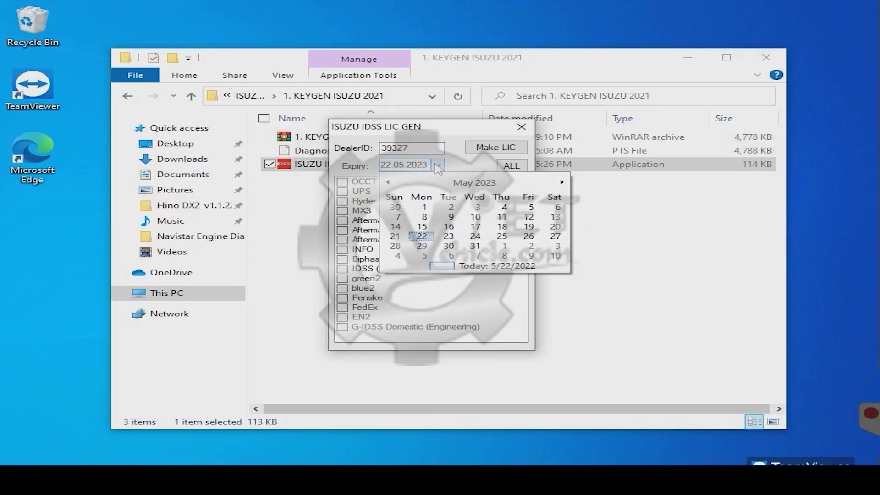
pyautogui.click(431, 166)
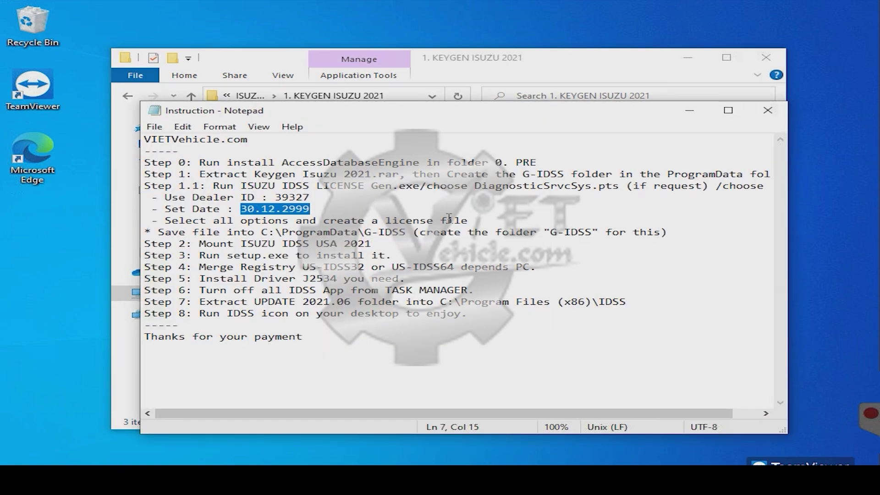
pyautogui.click(690, 111)
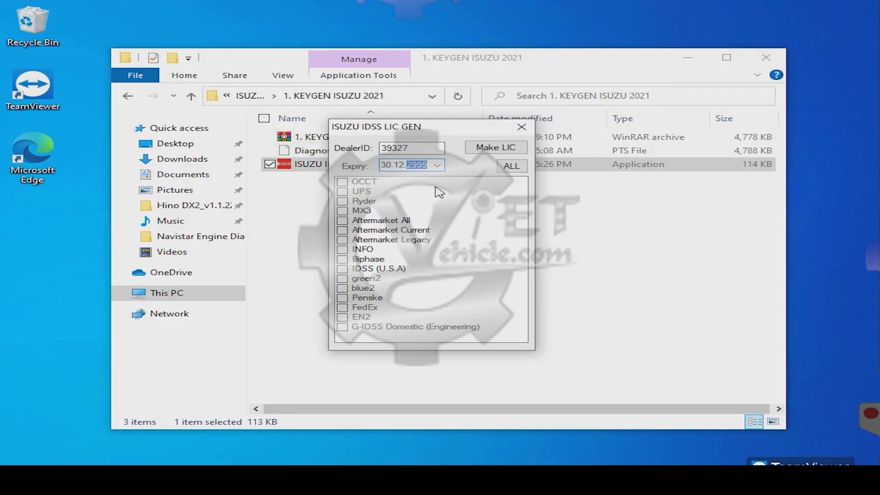
pyautogui.click(507, 166)
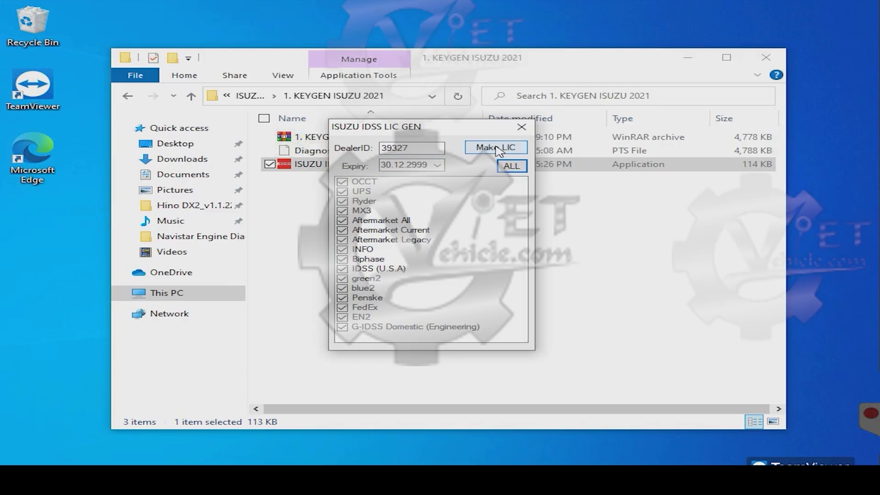
# - Start making the licence file and create a folder named G-IDSS in C:\ProgramData as its save location
pyautogui.click(496, 148)
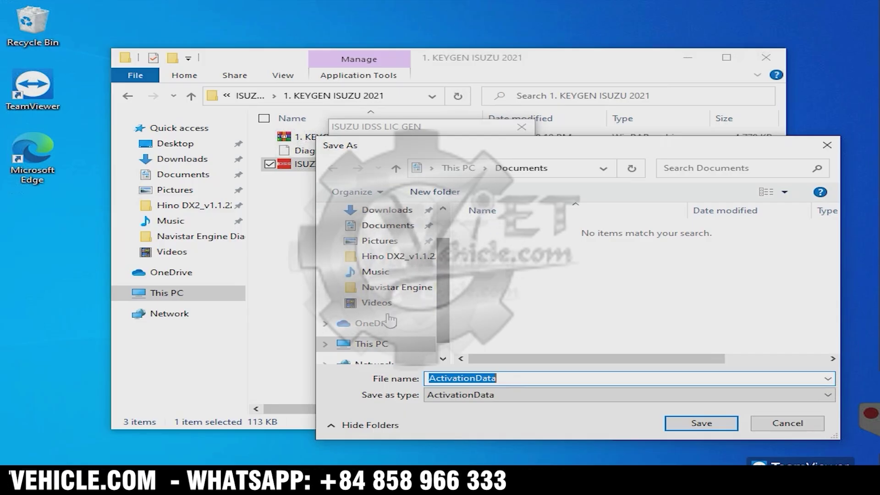
pyautogui.scroll(-1, 377, 341)
pyautogui.click(374, 329)
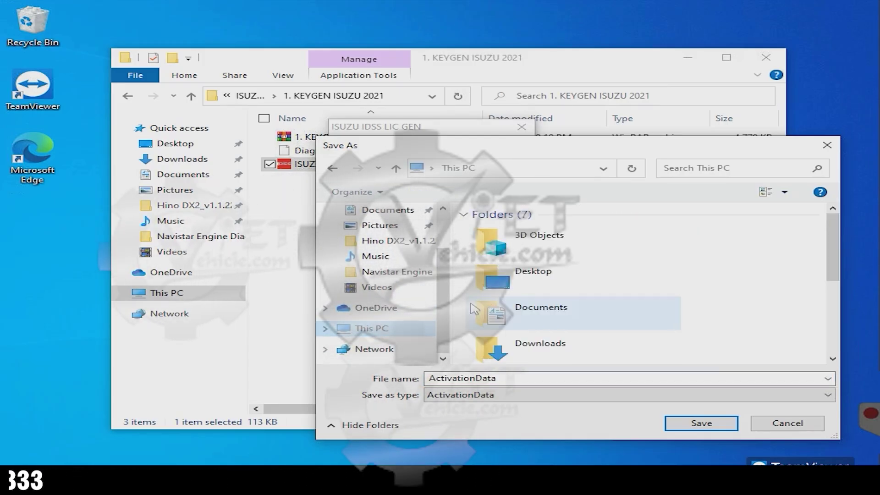
pyautogui.scroll(-3, 570, 291)
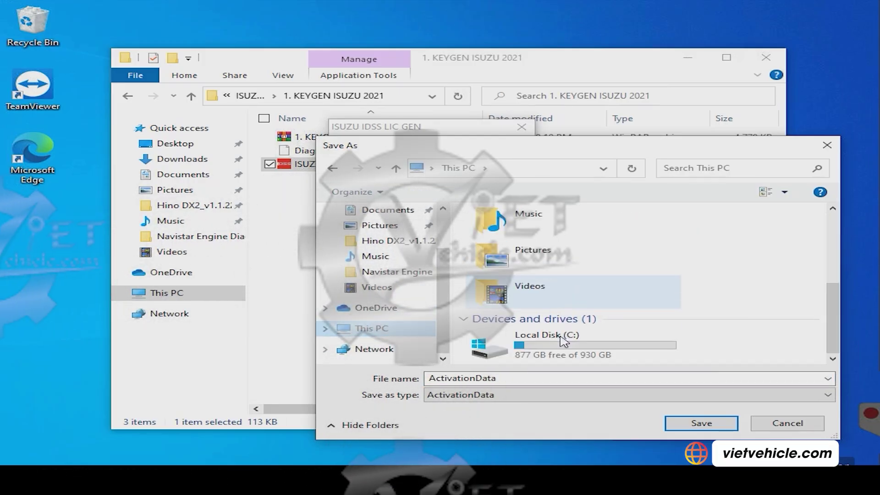
pyautogui.click(554, 347)
pyautogui.doubleClick(553, 347)
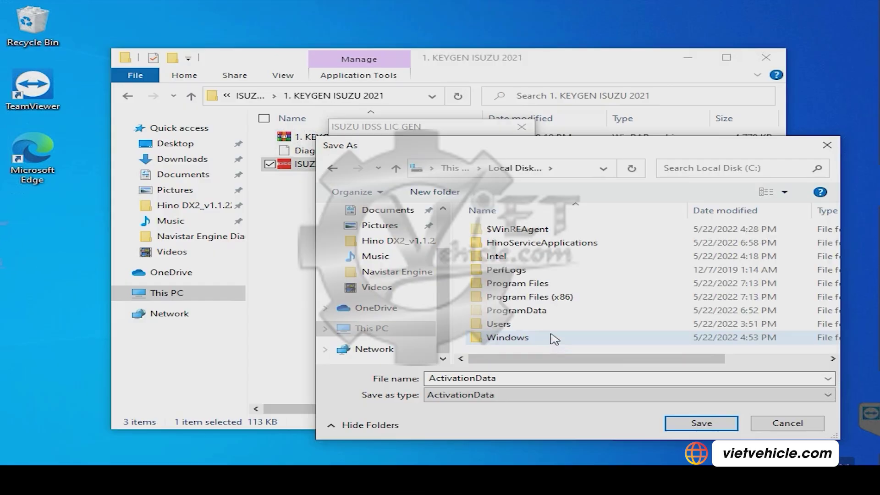
pyautogui.click(512, 312)
pyautogui.doubleClick(512, 312)
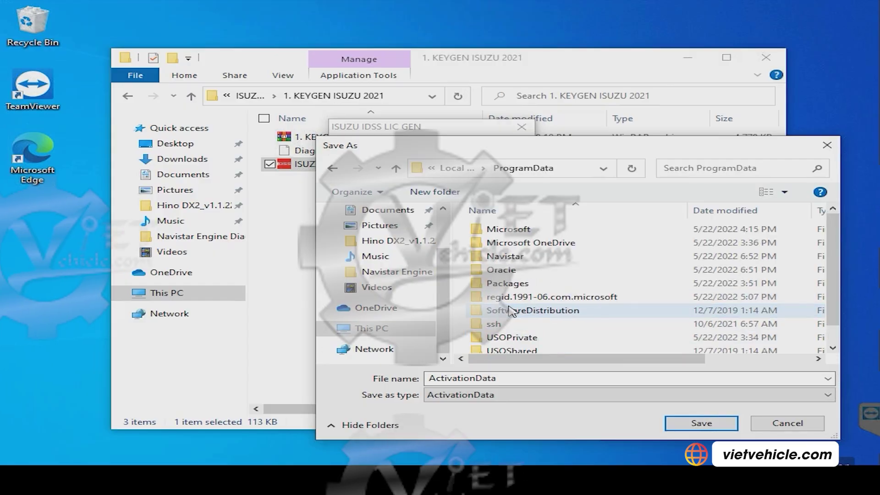
pyautogui.click(446, 193)
pyautogui.write('G')
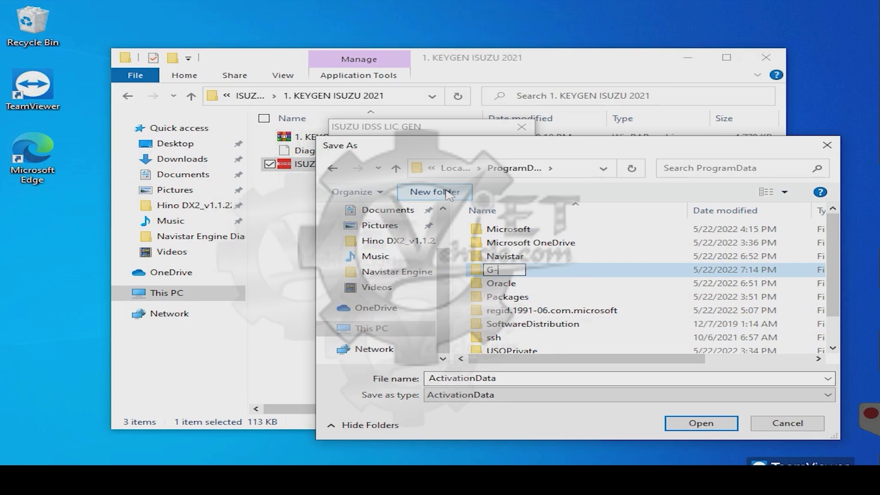
pyautogui.write('-IDSS')
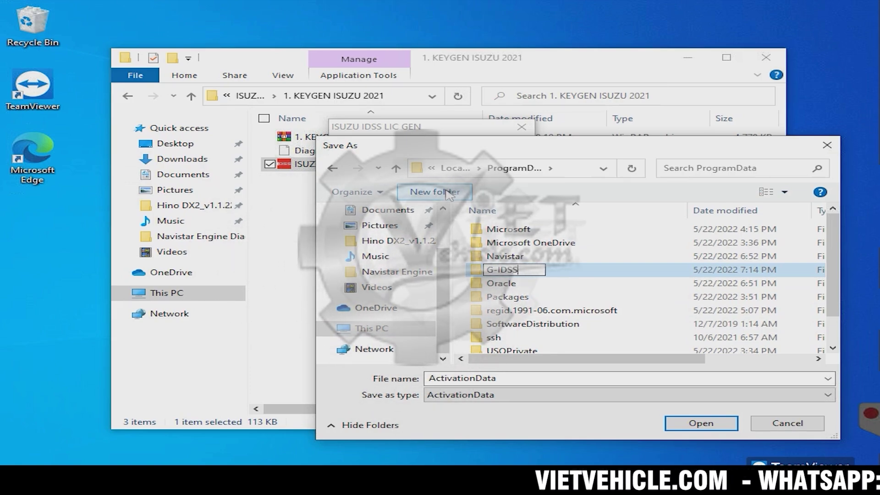
pyautogui.click(566, 275)
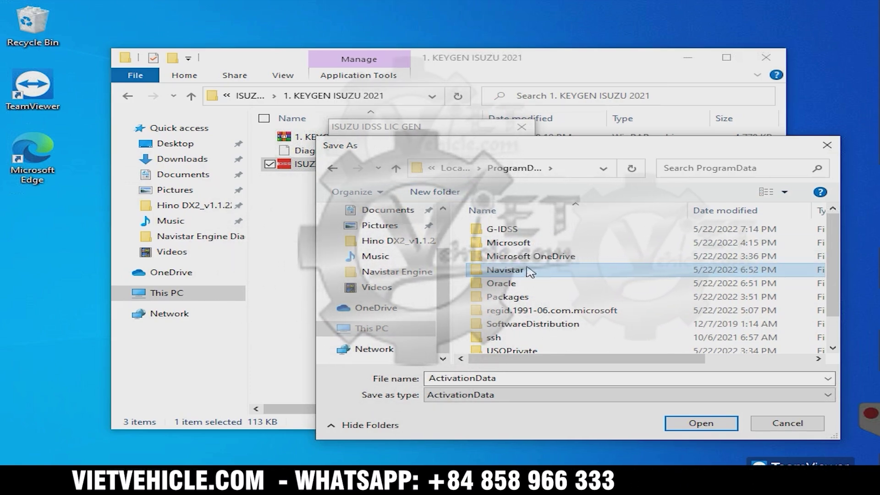
# - Save the licence file as ActivationData in the G-IDSS folder and close the licence generator
pyautogui.doubleClick(520, 230)
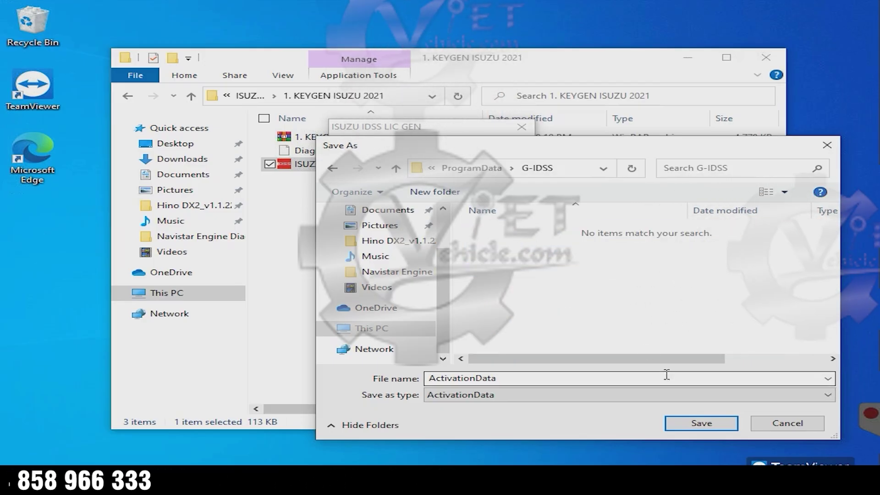
pyautogui.click(700, 422)
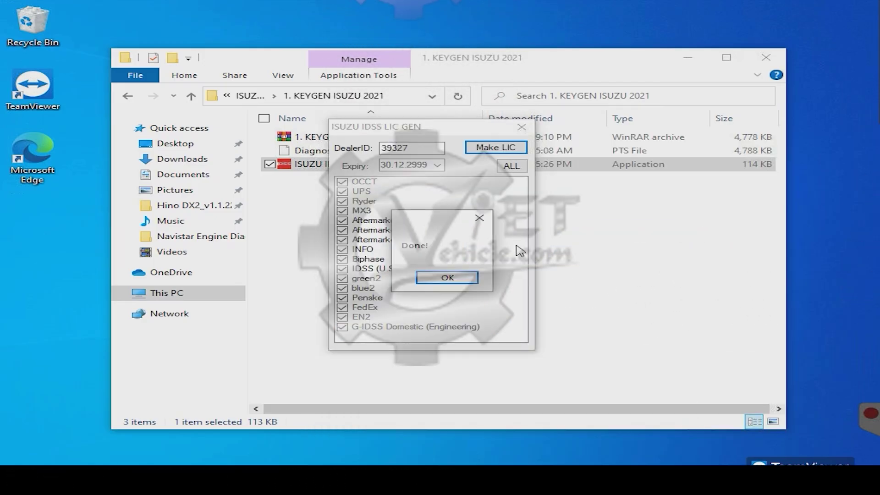
pyautogui.click(461, 279)
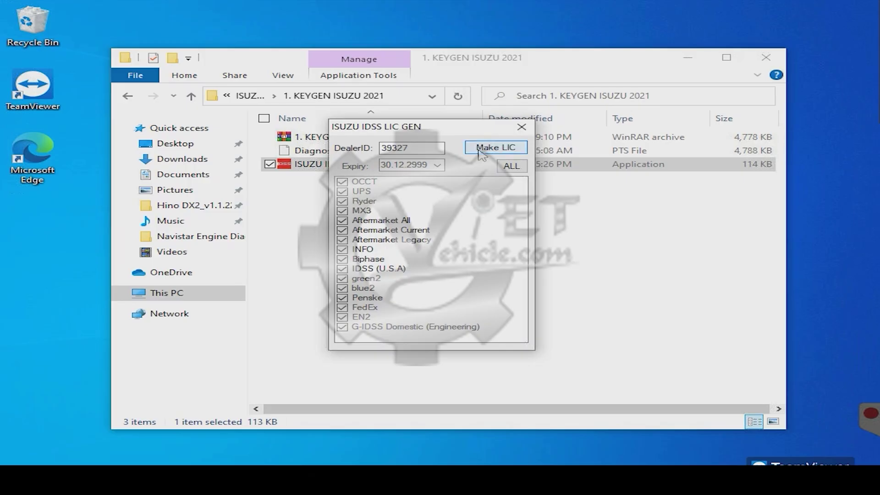
pyautogui.click(522, 128)
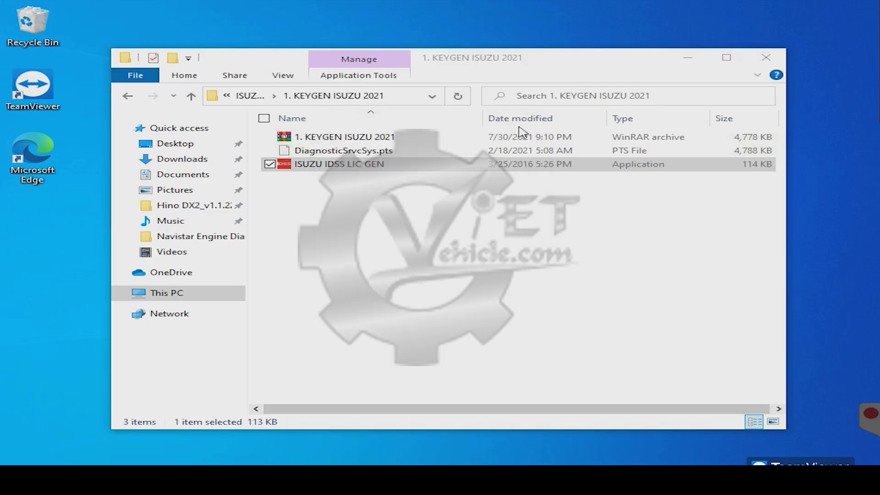
# - Mount the ISUZU IDSS USA 2021 disc image from the 2. ISUZU IDSS USA 2021 folder
pyautogui.click(191, 95)
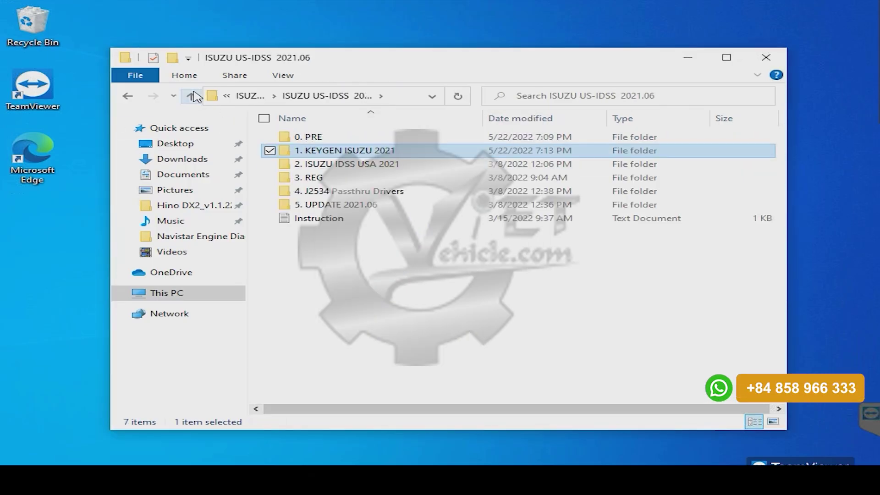
pyautogui.doubleClick(334, 164)
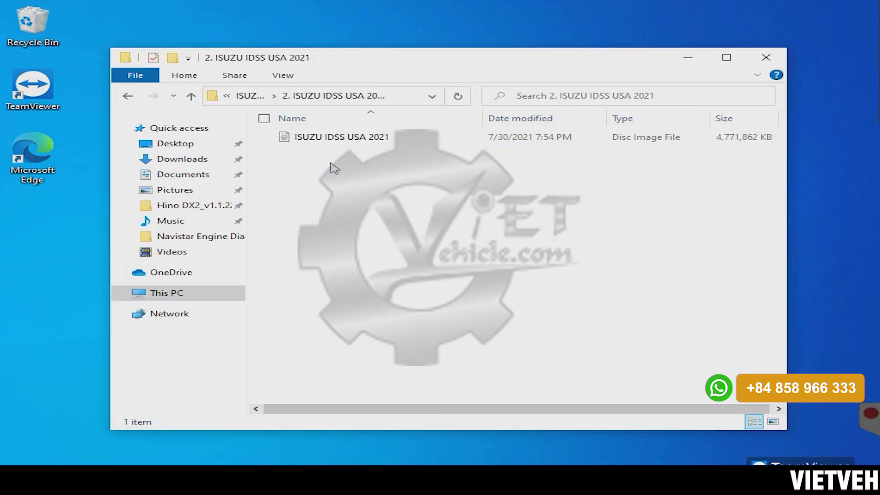
pyautogui.rightClick(333, 137)
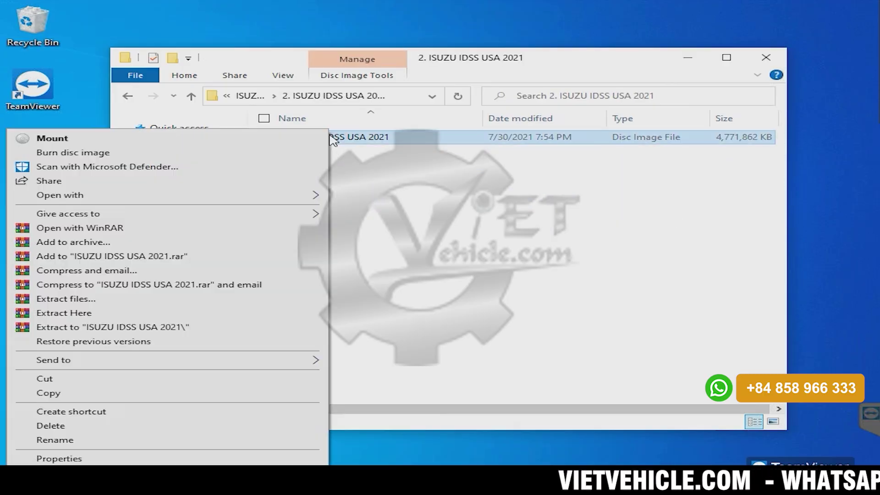
pyautogui.click(131, 137)
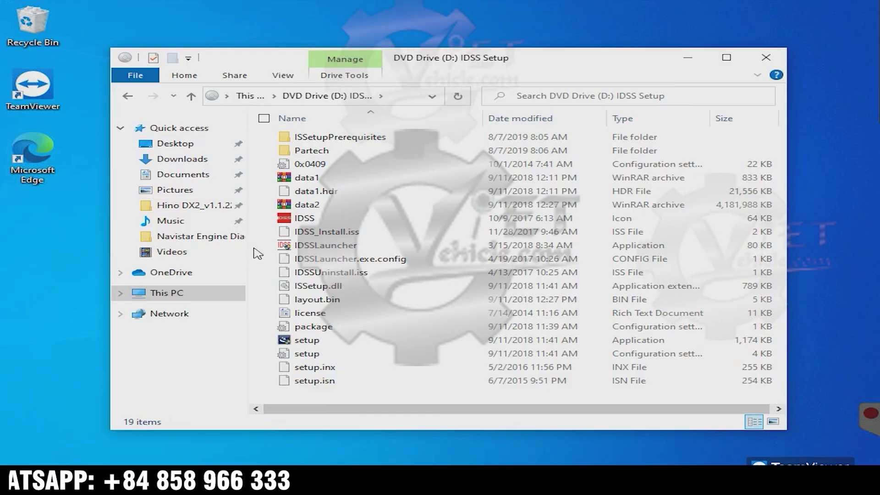
# - Run the setup application on the mounted IDSS Setup disc as administrator and complete the IDSS installation wizard
pyautogui.click(122, 293)
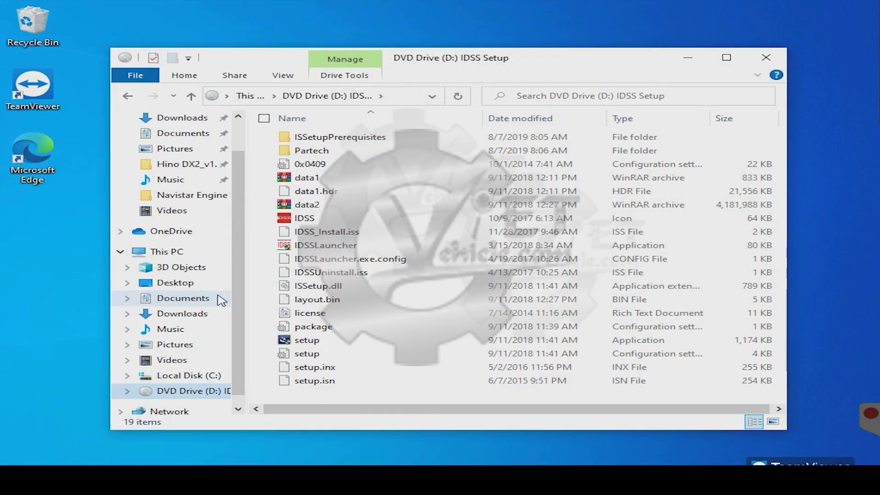
pyautogui.click(304, 342)
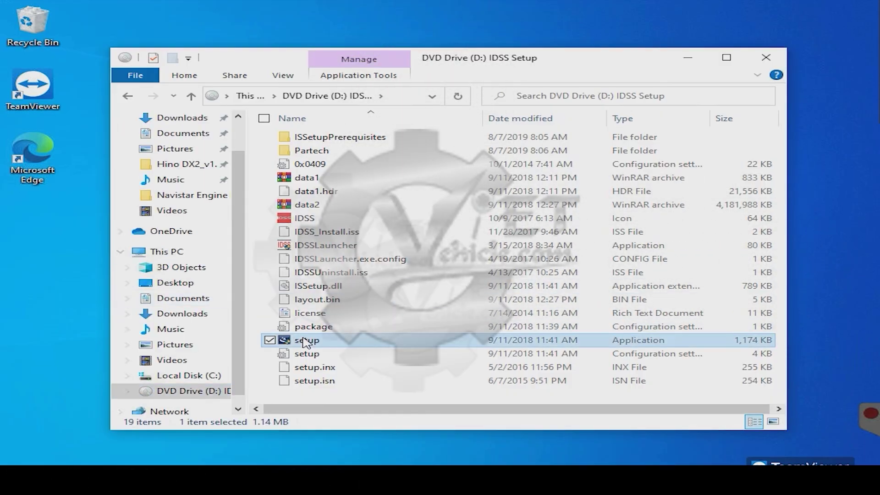
pyautogui.rightClick(304, 341)
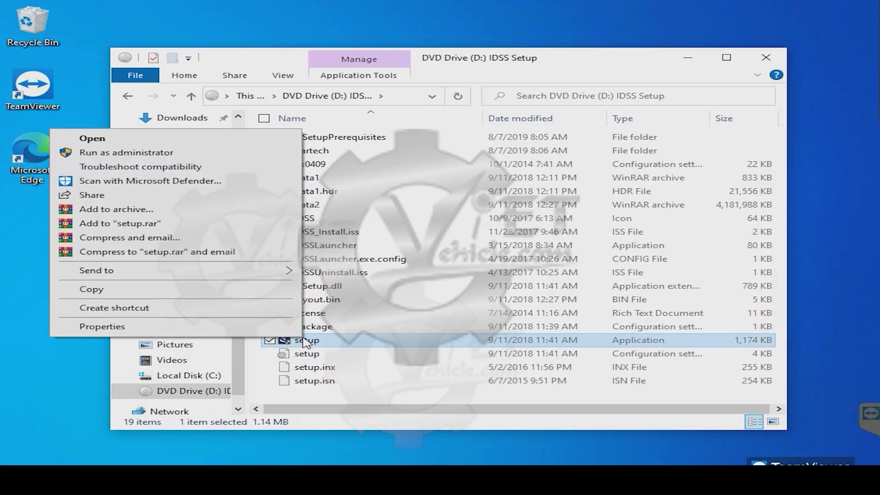
pyautogui.click(155, 157)
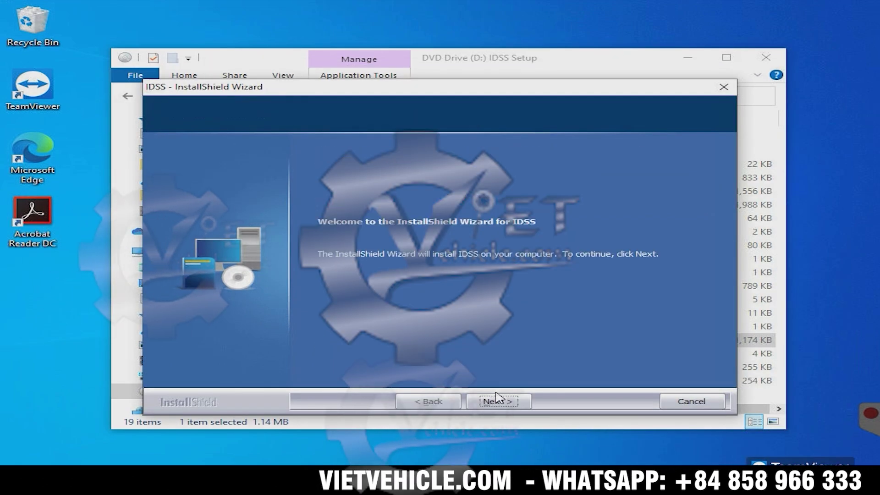
pyautogui.click(501, 400)
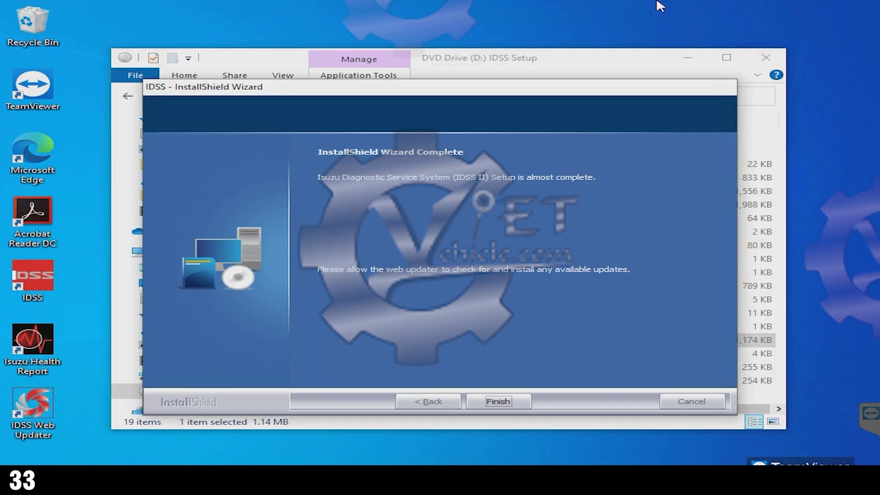
pyautogui.click(503, 402)
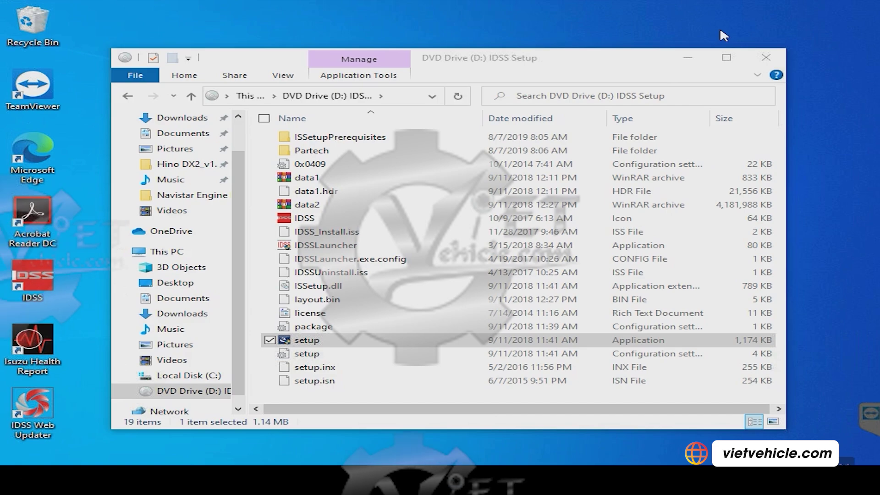
# - Extract the US-IDSS64 archive in place in the 3. REG folder of the downloaded ISUZU US-IDSS 2021.06 package
pyautogui.click(170, 120)
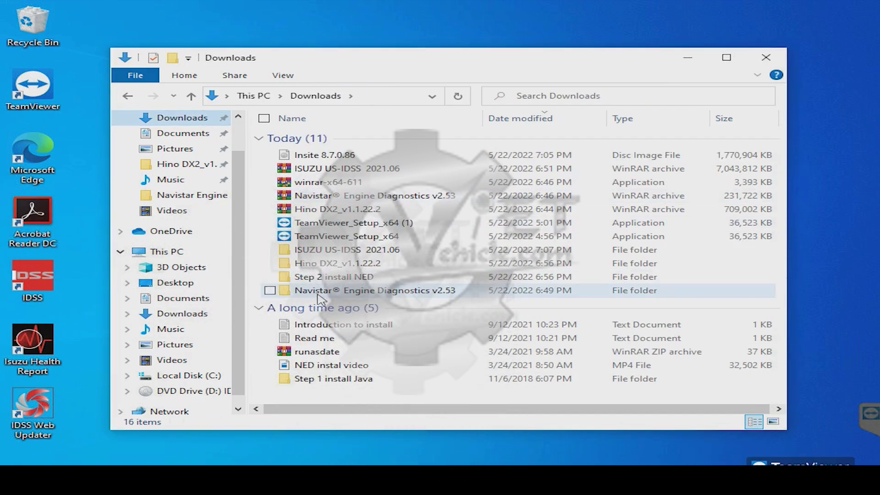
pyautogui.doubleClick(344, 249)
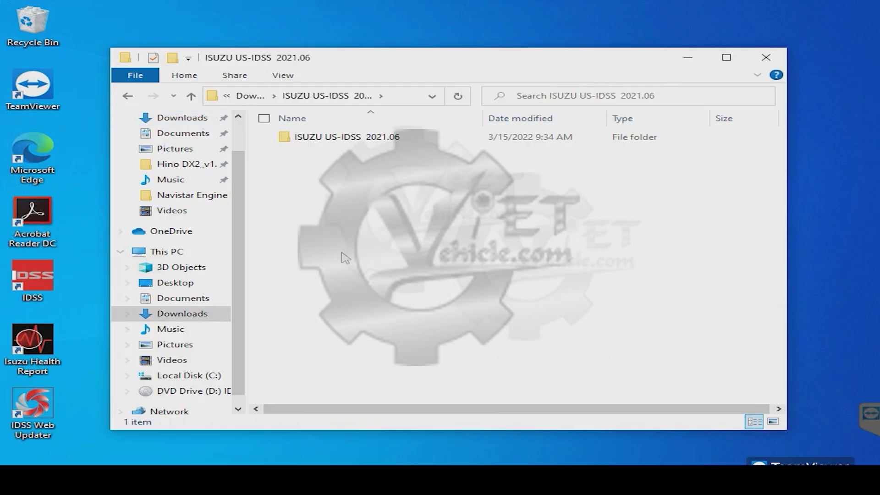
pyautogui.doubleClick(383, 137)
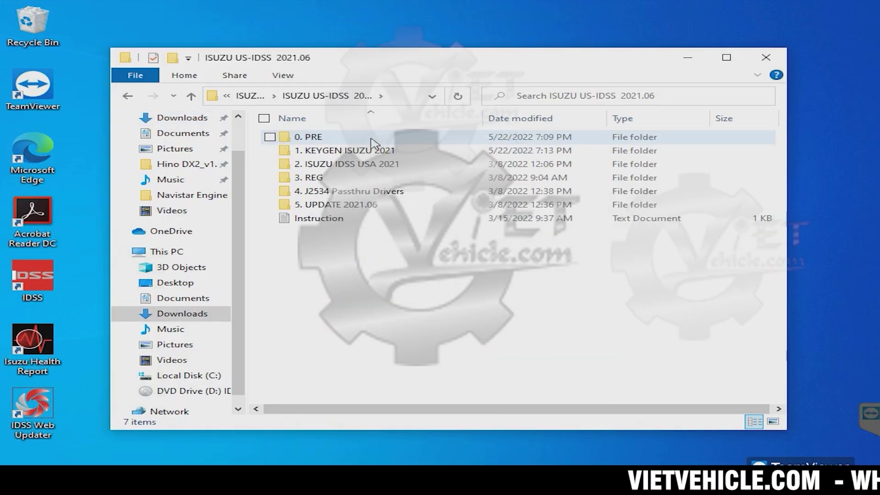
pyautogui.click(321, 182)
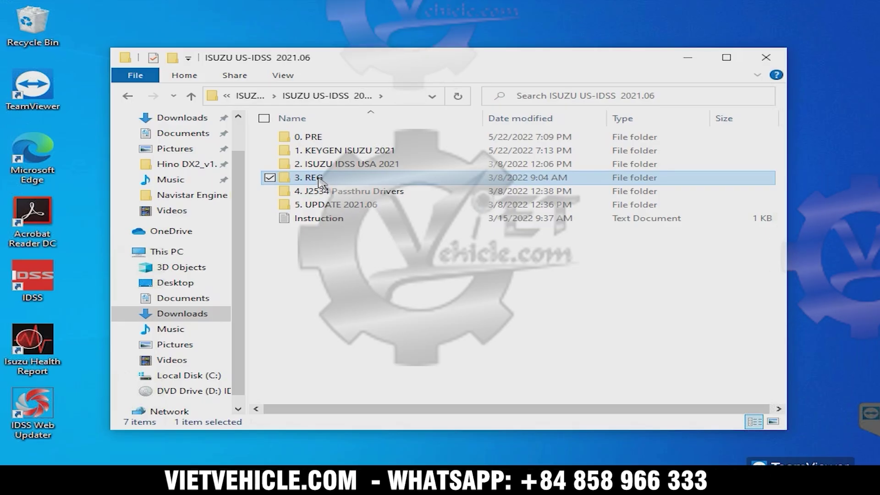
pyautogui.doubleClick(322, 180)
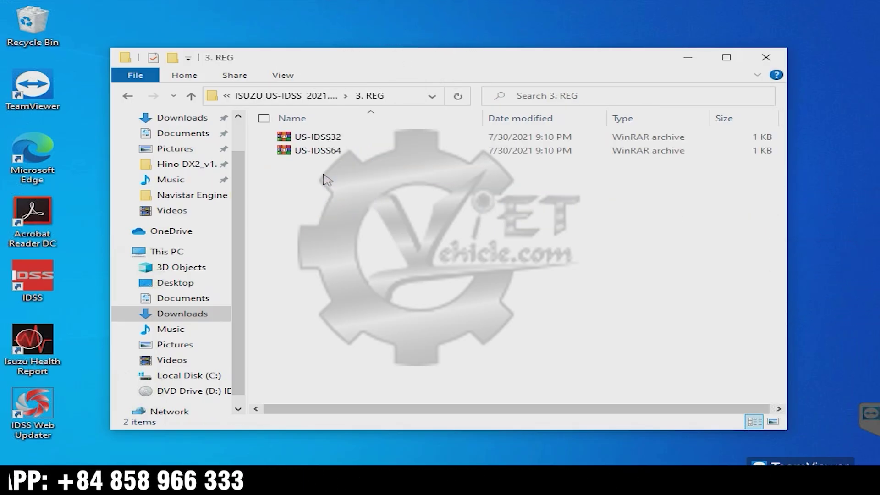
pyautogui.rightClick(330, 155)
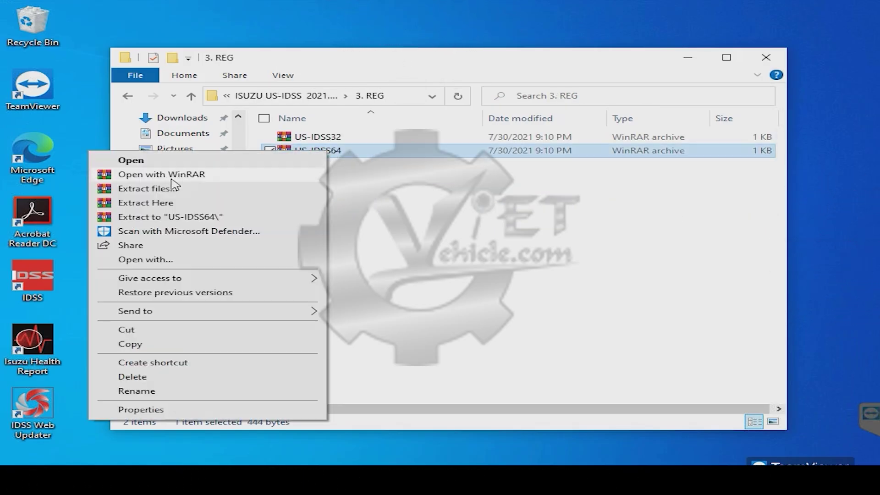
pyautogui.click(154, 203)
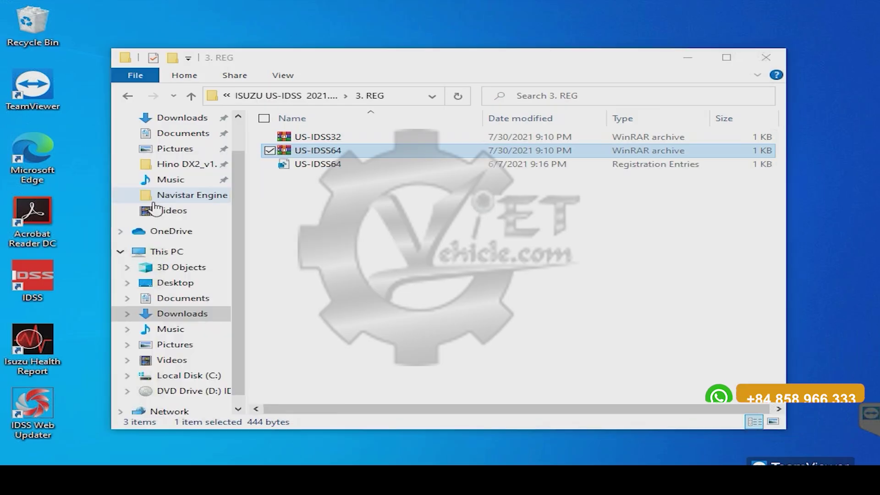
# - Add the extracted US-IDSS64 registration entries to the Windows registry
pyautogui.doubleClick(332, 165)
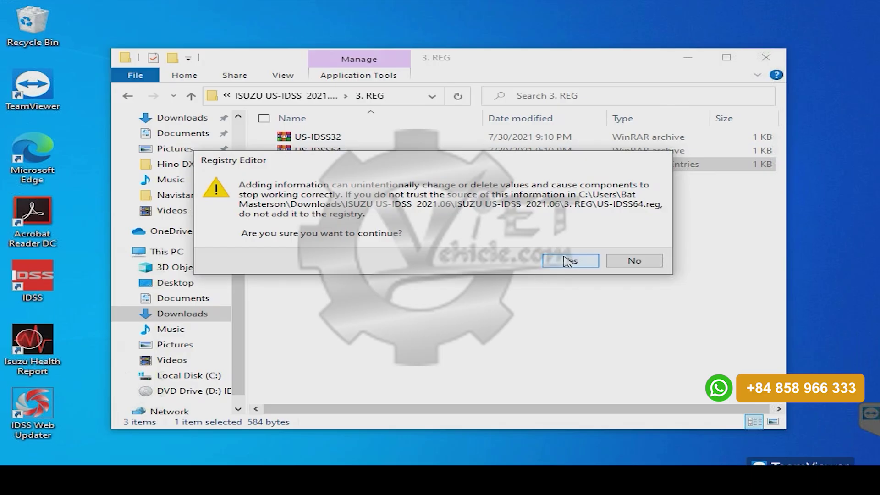
pyautogui.click(568, 261)
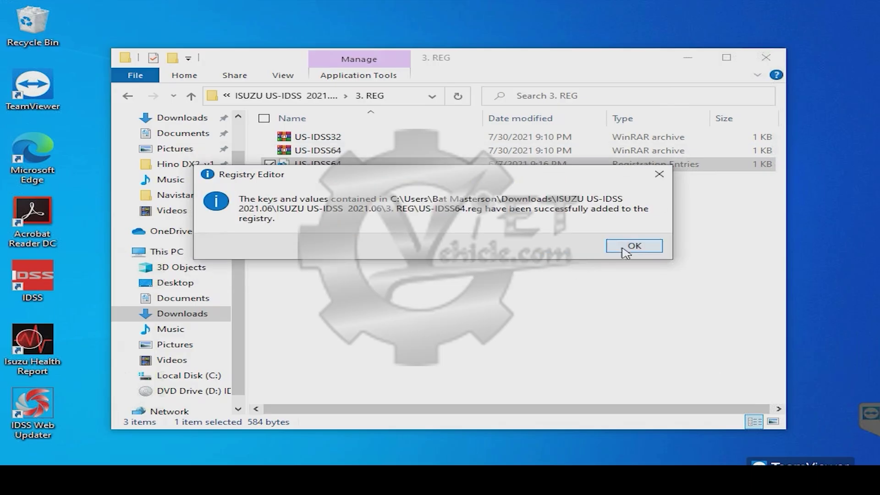
pyautogui.click(625, 251)
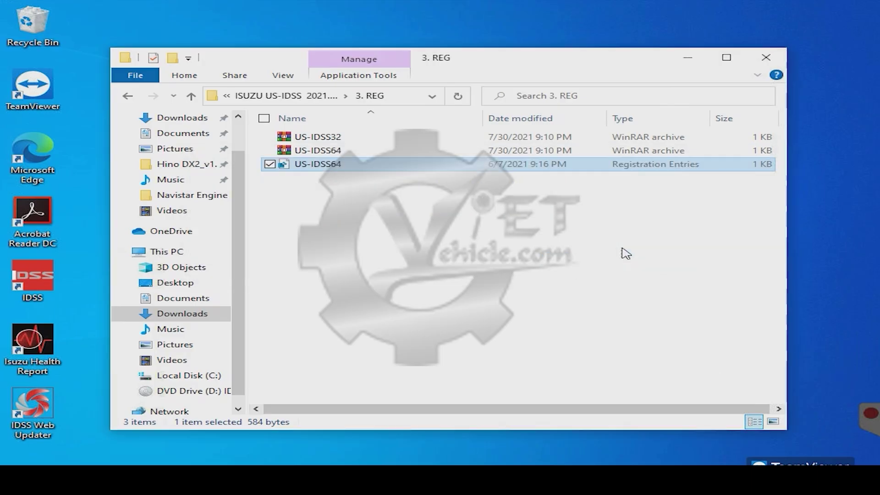
# - Extract the UPDATE 2021.06 archive in place in the package's 5. UPDATE 2021.06 folder
pyautogui.click(128, 96)
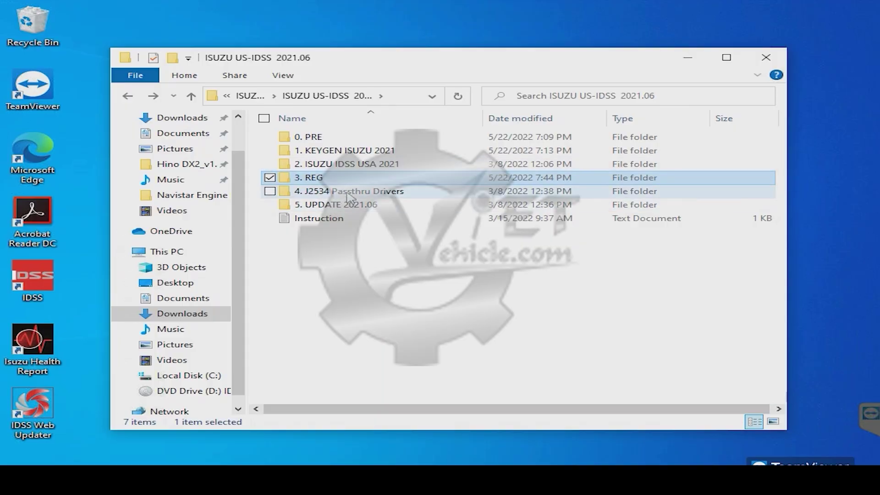
pyautogui.doubleClick(341, 205)
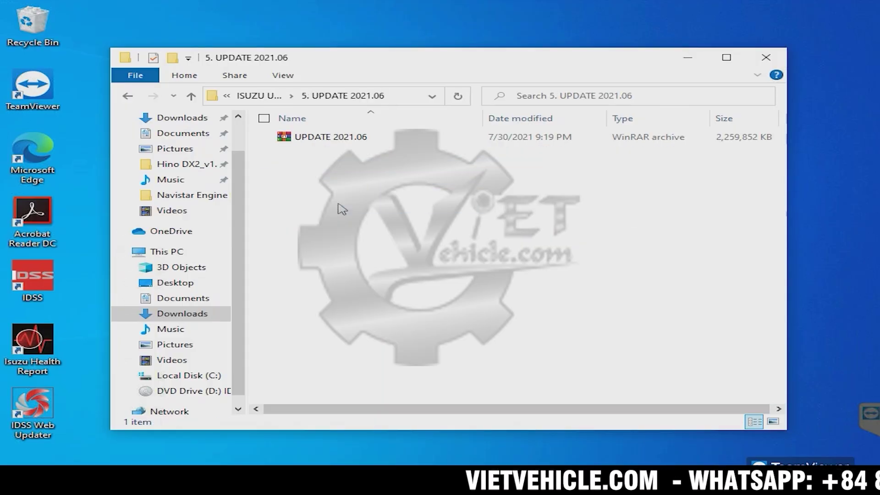
pyautogui.rightClick(340, 137)
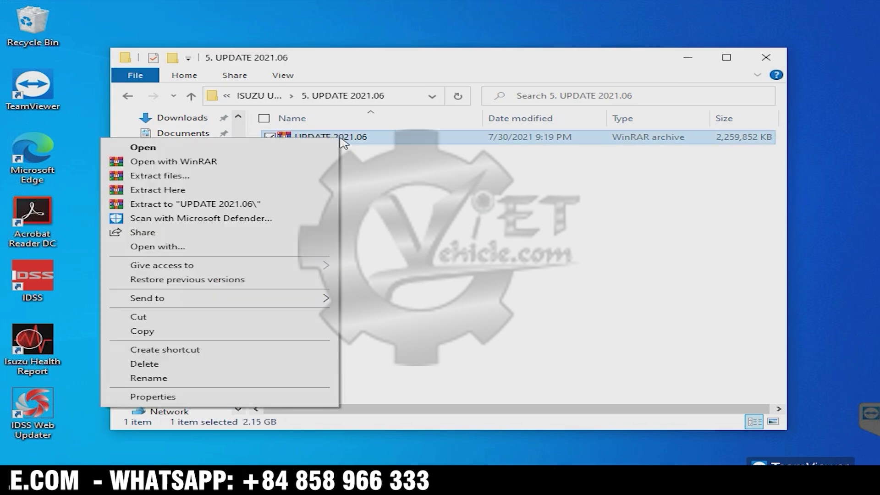
pyautogui.click(219, 190)
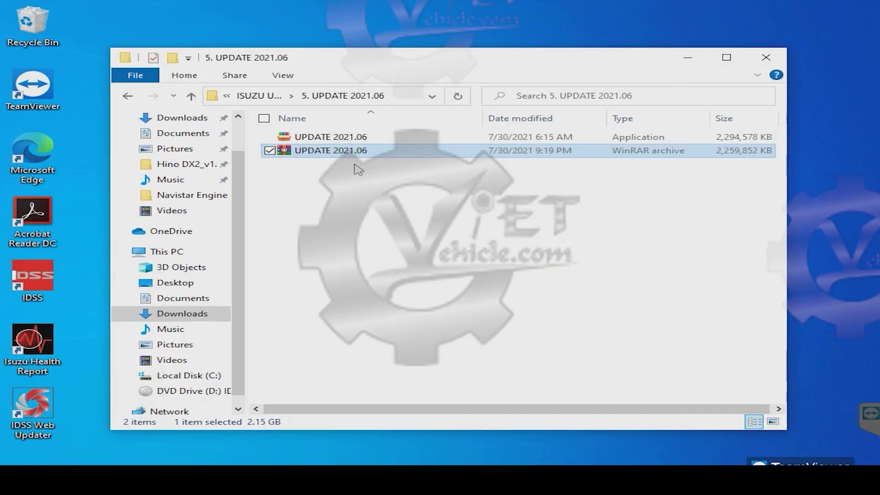
# - Run the UPDATE 2021.06 application as administrator and extract its files to C:\Program Files (x86)\IDSS
pyautogui.click(339, 140)
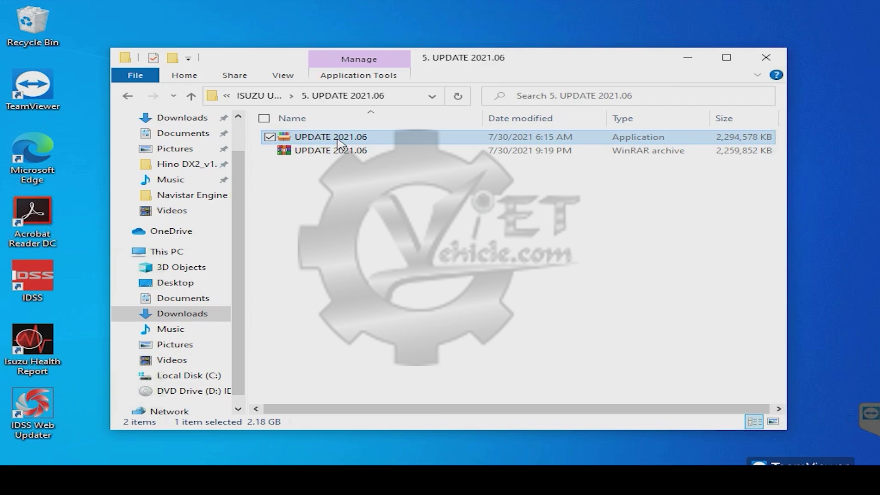
pyautogui.rightClick(339, 143)
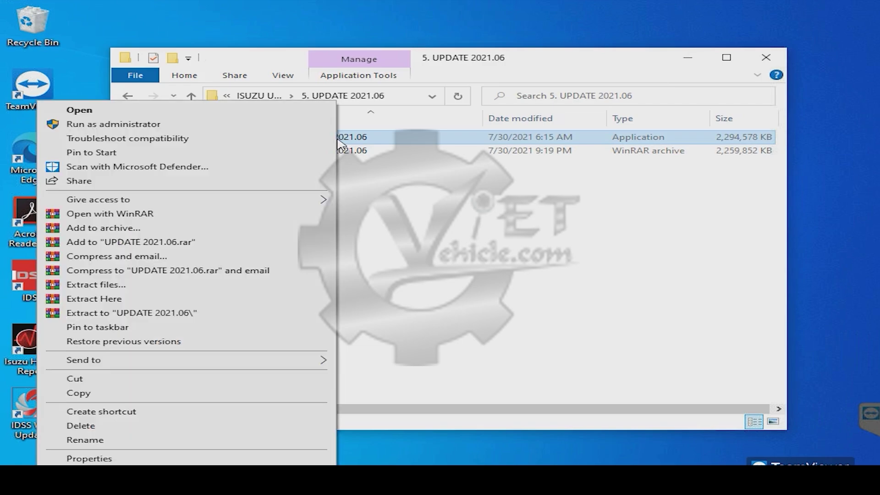
pyautogui.click(164, 124)
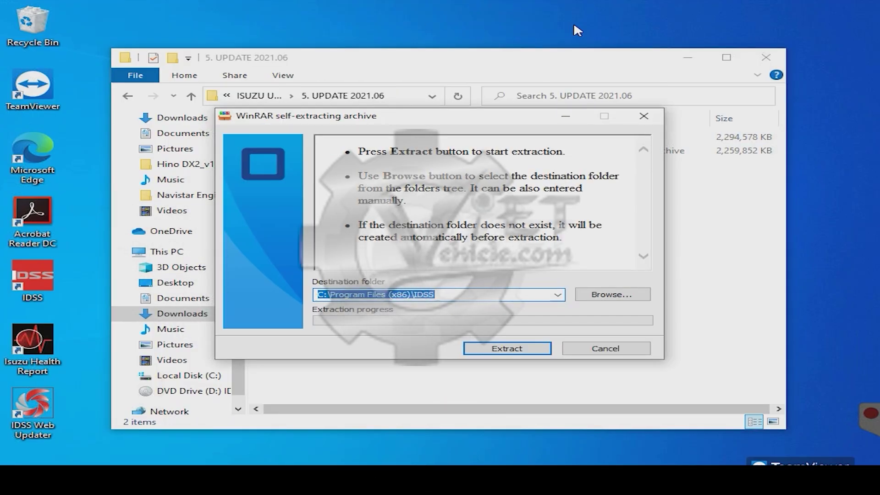
pyautogui.click(506, 349)
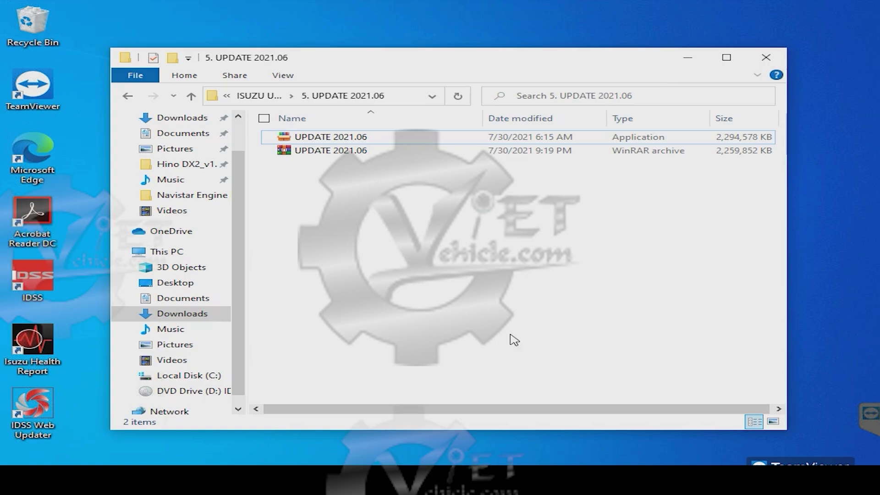
# - Return to the ISUZU US-IDSS 2021.06 folder and remove the IDSS Web Updater shortcut from the desktop
pyautogui.click(128, 96)
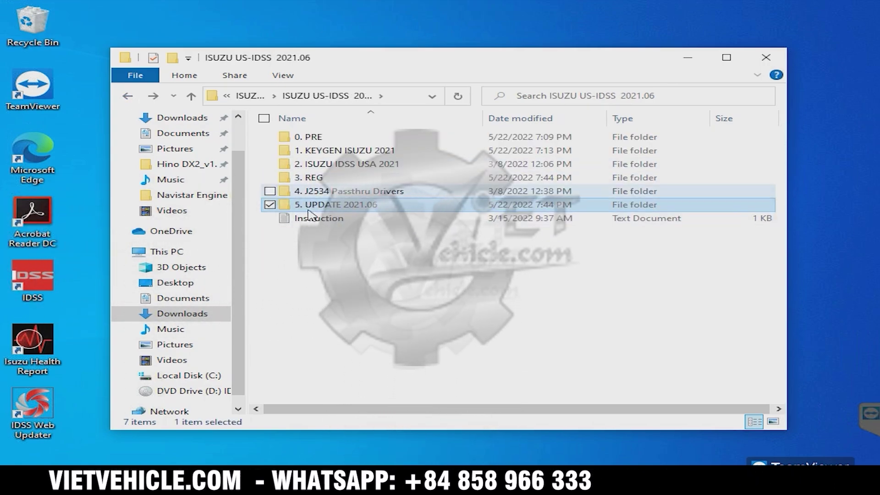
pyautogui.click(44, 416)
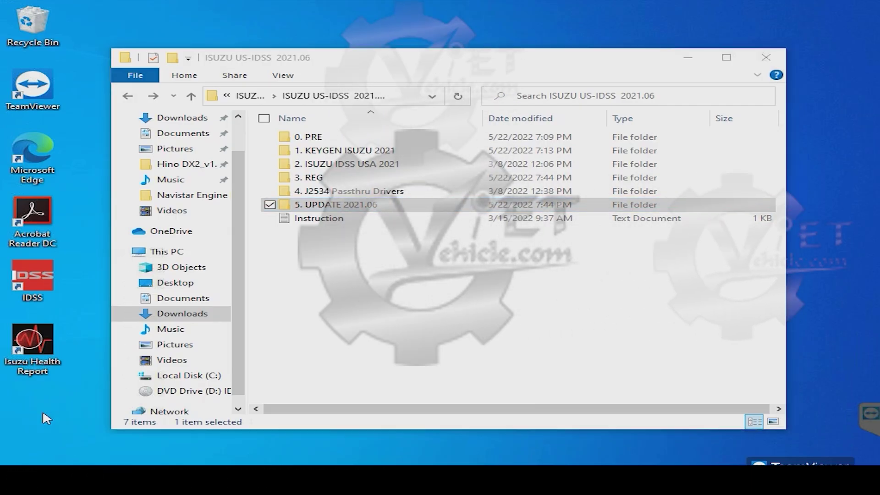
# - Launch IDSS from the desktop and choose the Aftermarket All (idss-afa2) package
pyautogui.click(50, 364)
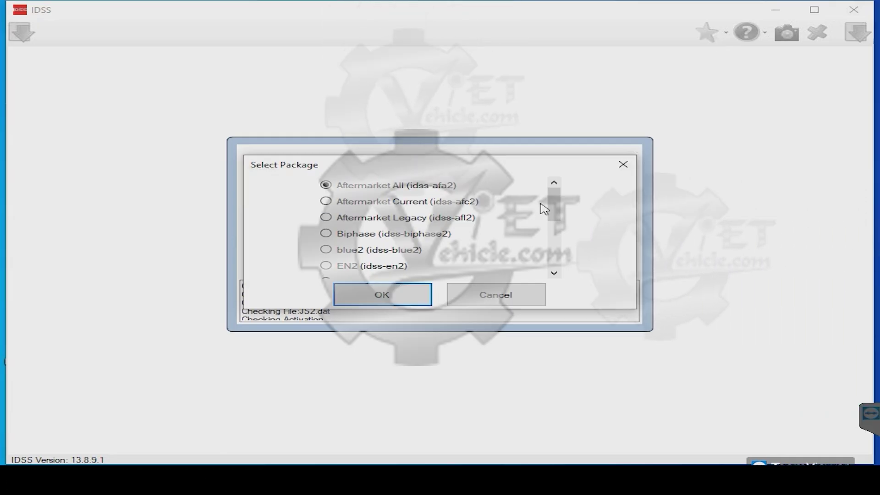
pyautogui.moveTo(553, 206)
pyautogui.mouseDown()
pyautogui.moveTo(556, 272)
pyautogui.moveTo(546, 194)
pyautogui.mouseUp()
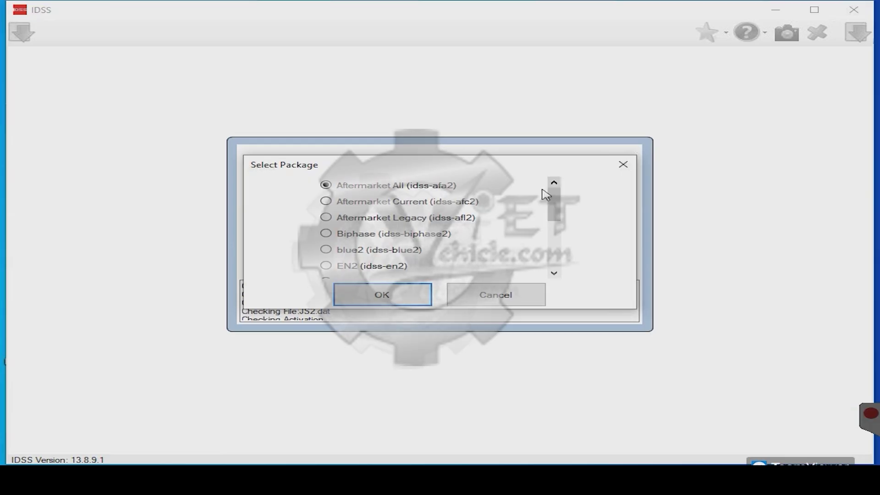
pyautogui.click(390, 299)
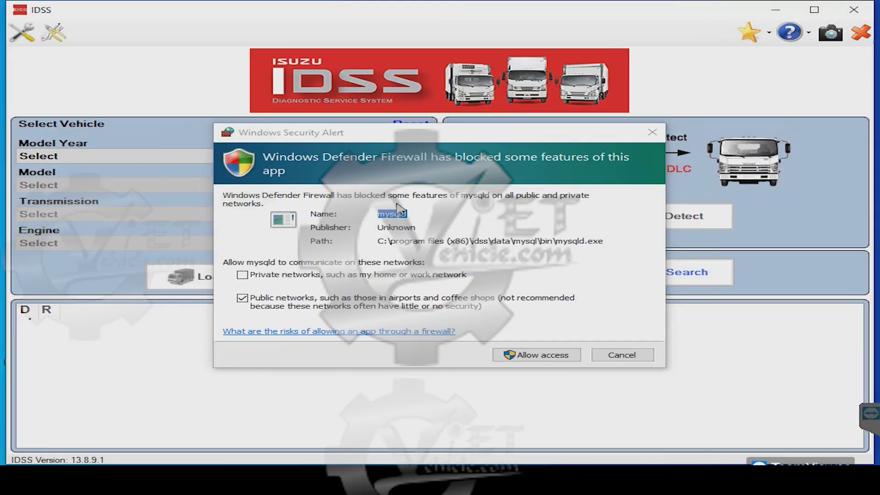
# - Allow mysqld to communicate on public networks through Windows Defender Firewall
pyautogui.click(527, 356)
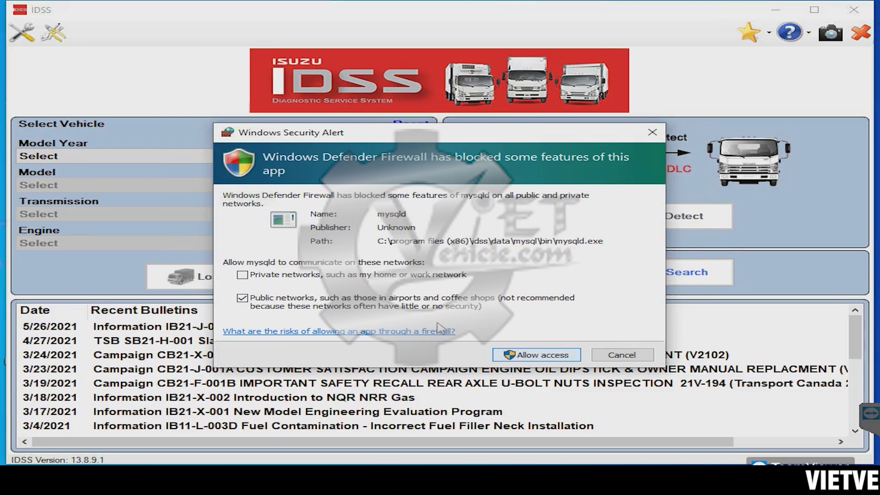
pyautogui.click(517, 355)
pyautogui.click(518, 355)
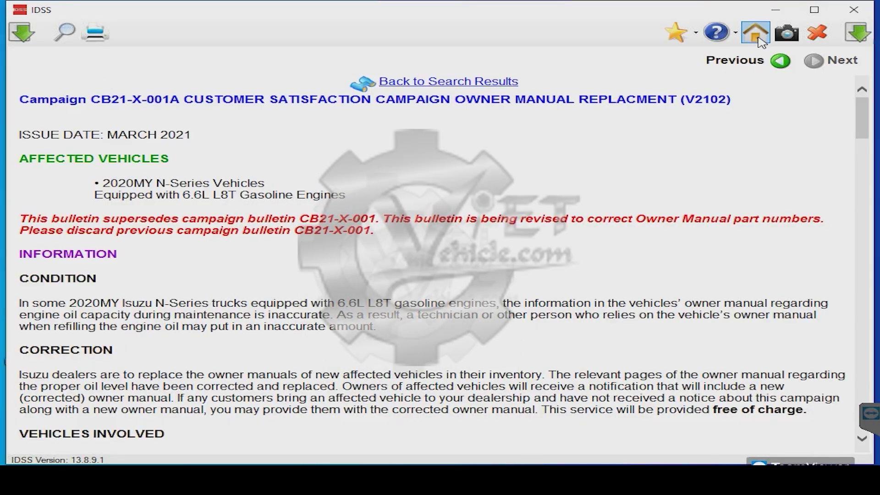
# - Return from the campaign bulletin to the IDSS home page and check the available model years without choosing one
pyautogui.click(756, 34)
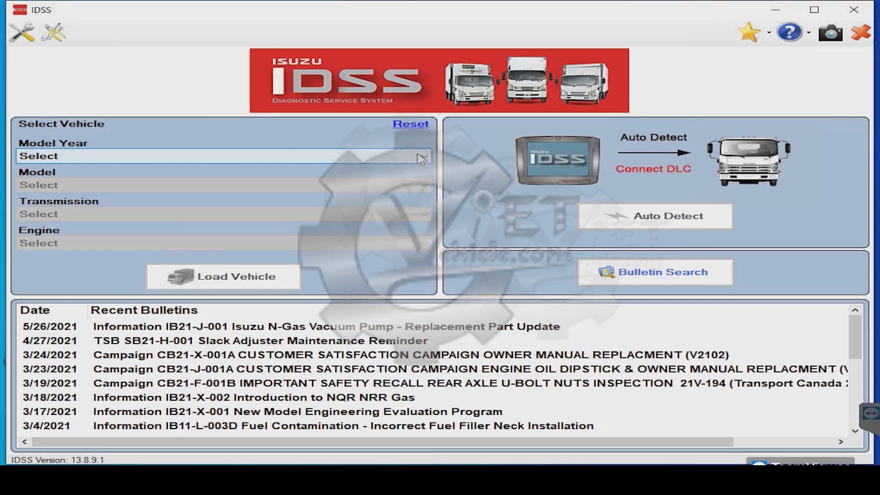
pyautogui.click(421, 159)
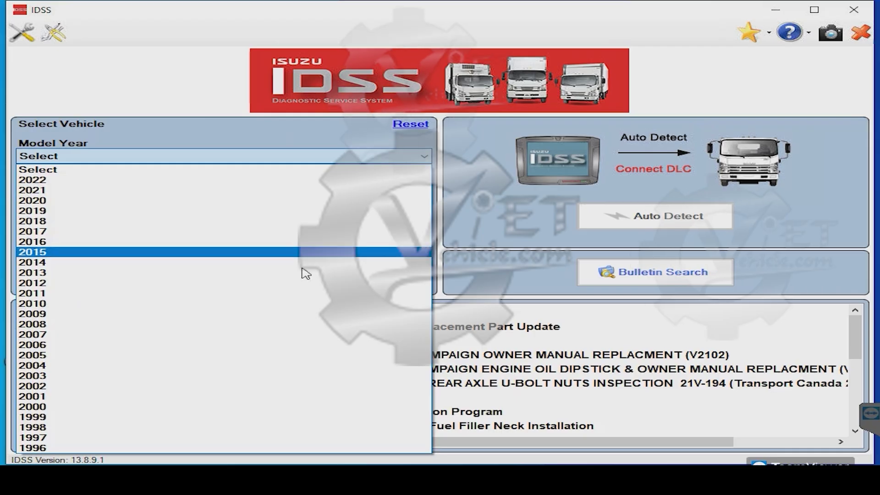
pyautogui.click(512, 125)
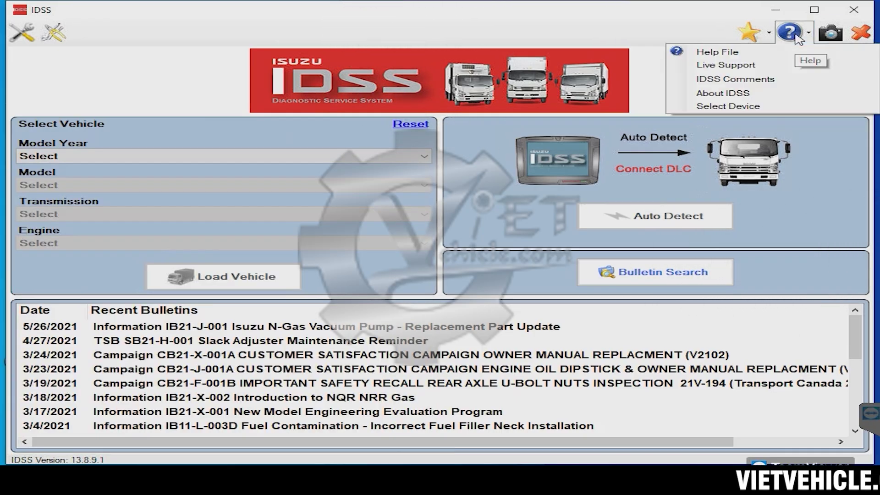
# - View the About IDSS licence and package information, dismiss it, and exit IDSS
pyautogui.click(736, 93)
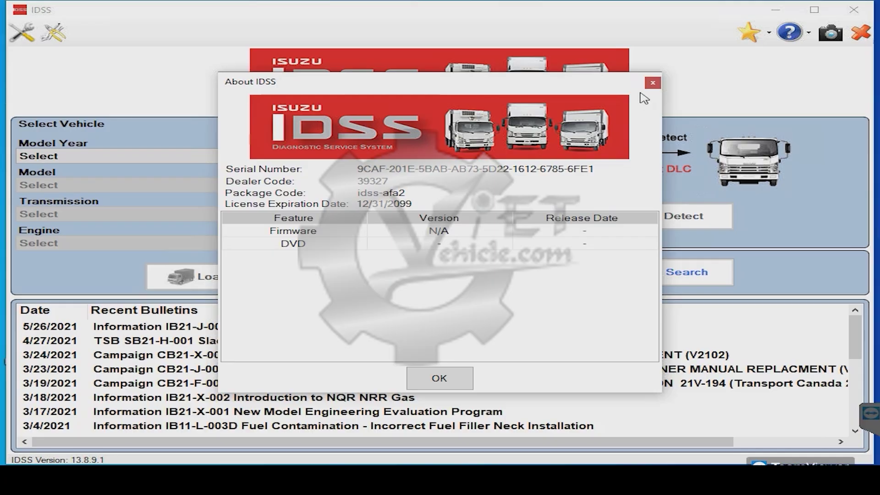
pyautogui.click(652, 84)
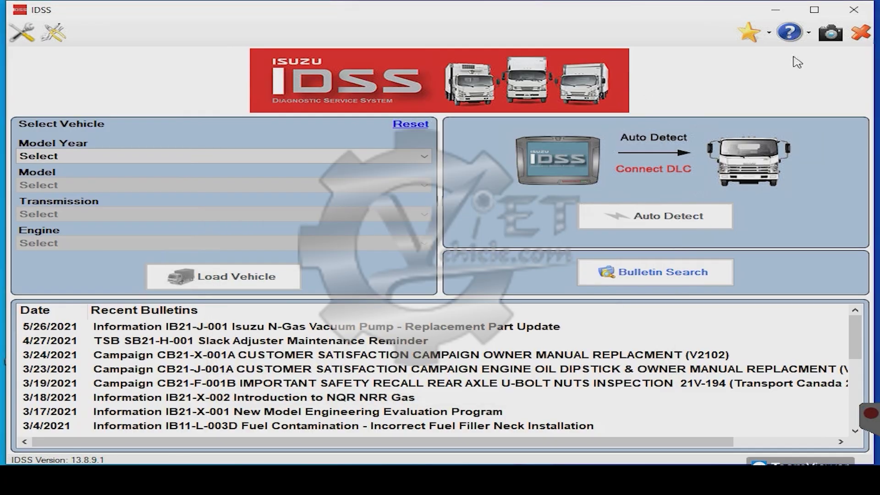
pyautogui.click(854, 11)
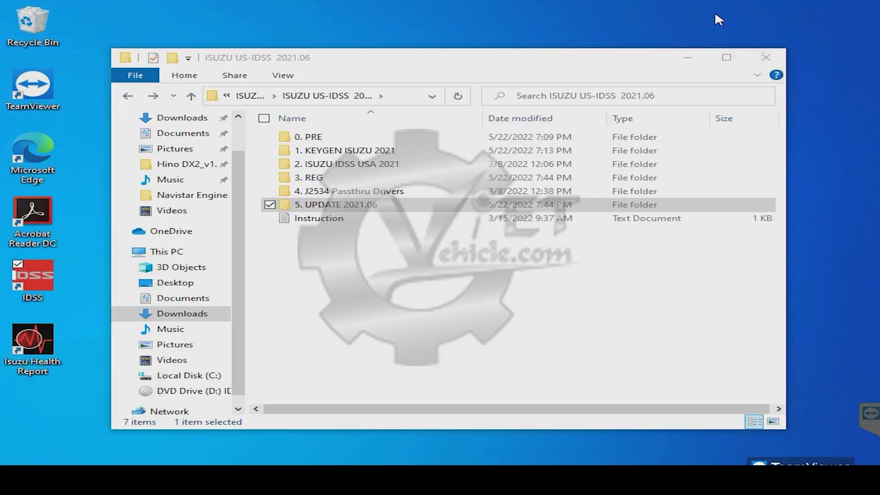